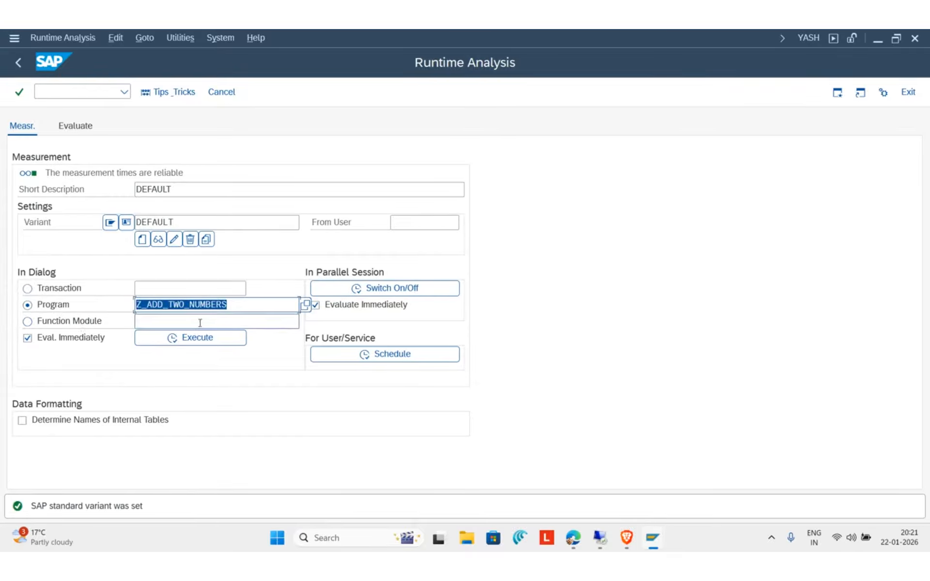
Measure the runtime of program Z_ADD_TWO_NUMBERS with the DEFAULT variant and return from its output to the measurement results
left_click(200, 323)
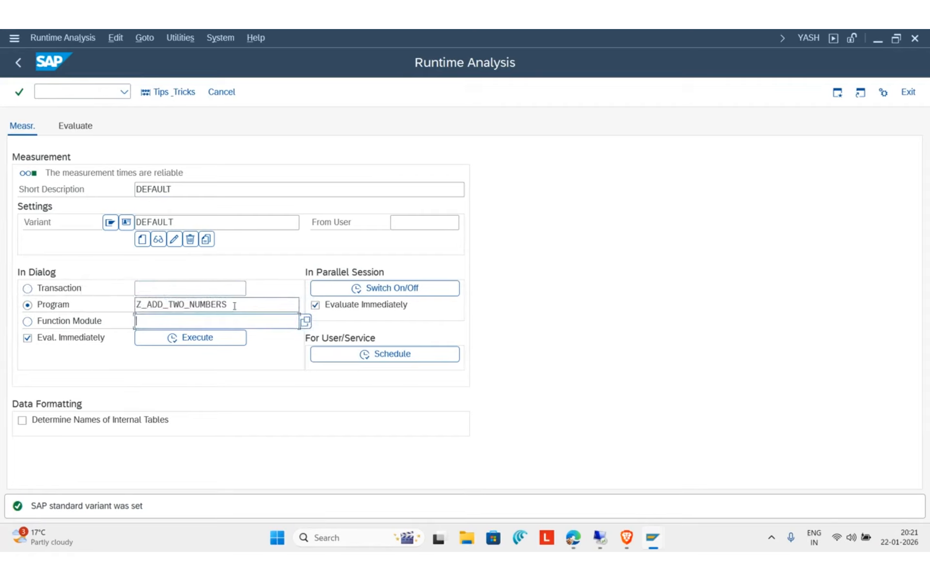
left_click_drag(235, 306, 123, 304)
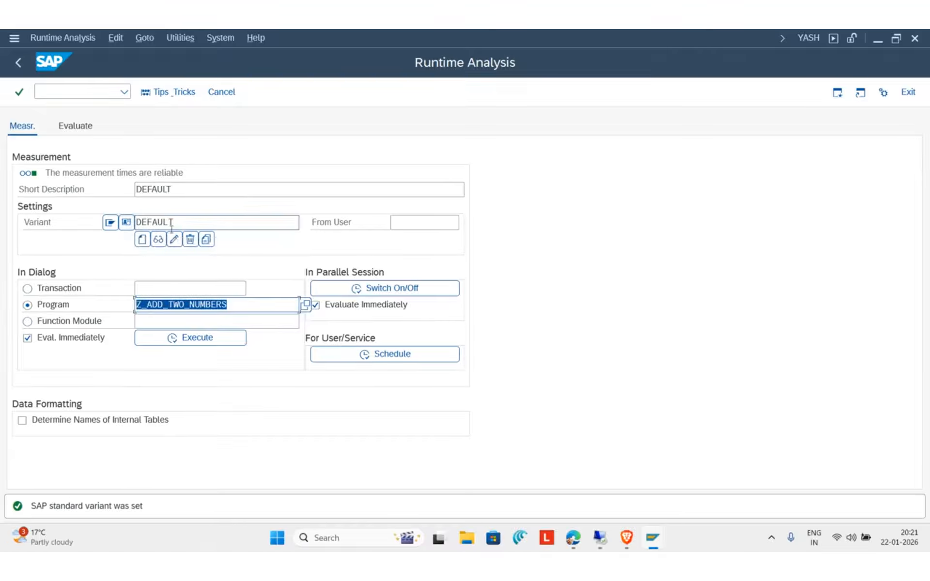
left_click_drag(190, 225, 111, 223)
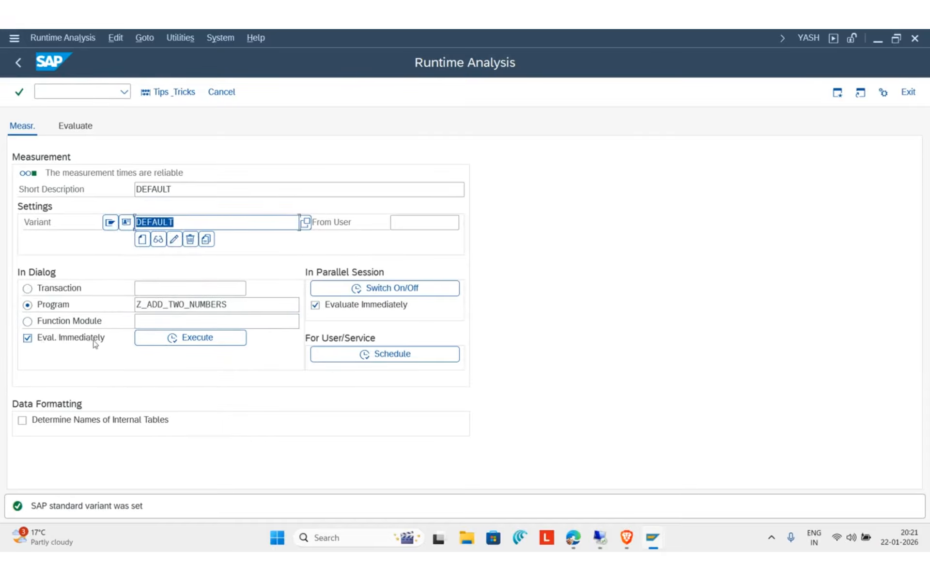
left_click(194, 343)
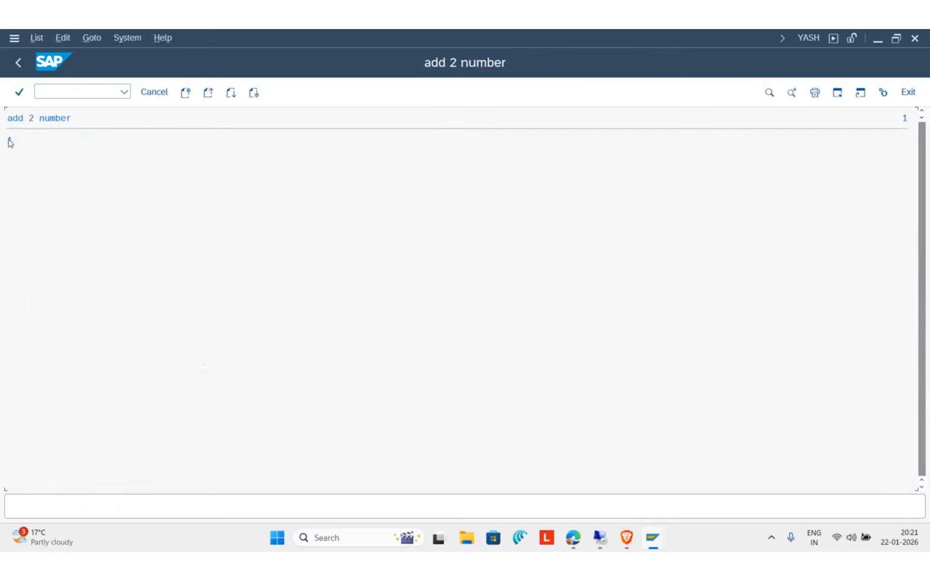
left_click(18, 62)
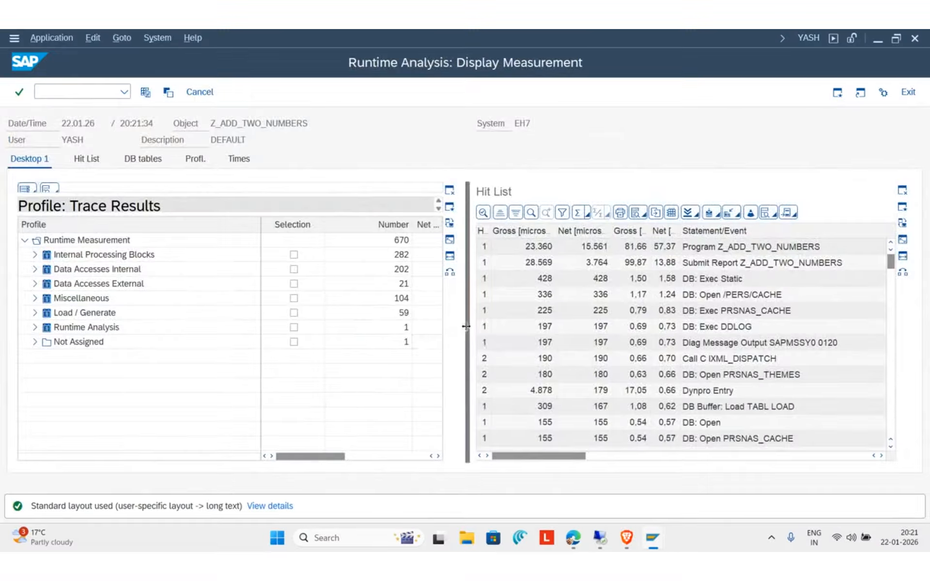
Widen the Hit List and its Hits column, and review the recorded statements, their gross and net times, and the accessed database tables
left_click_drag(467, 325, 321, 316)
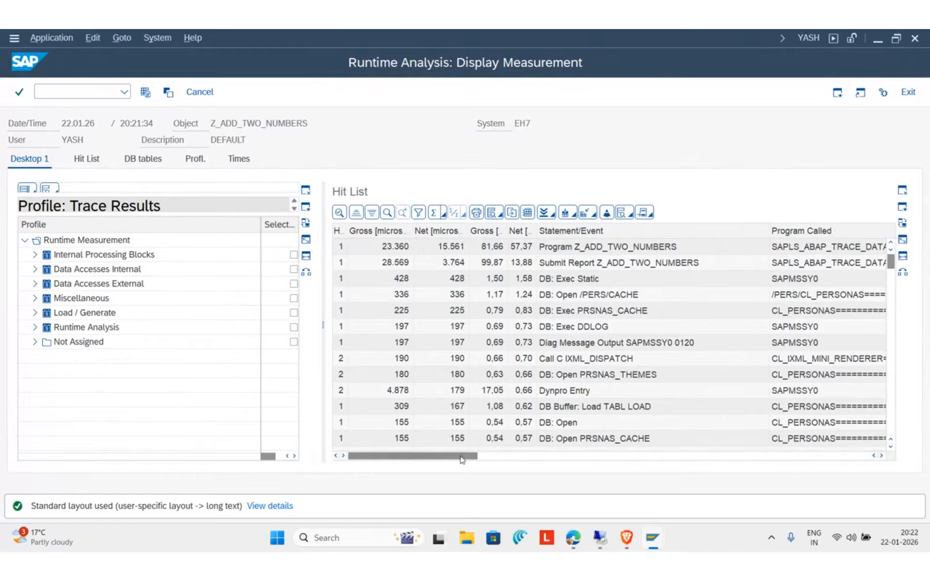
left_click_drag(468, 460, 876, 473)
left_click_drag(809, 457, 391, 477)
scroll(422, 315, "down", 15)
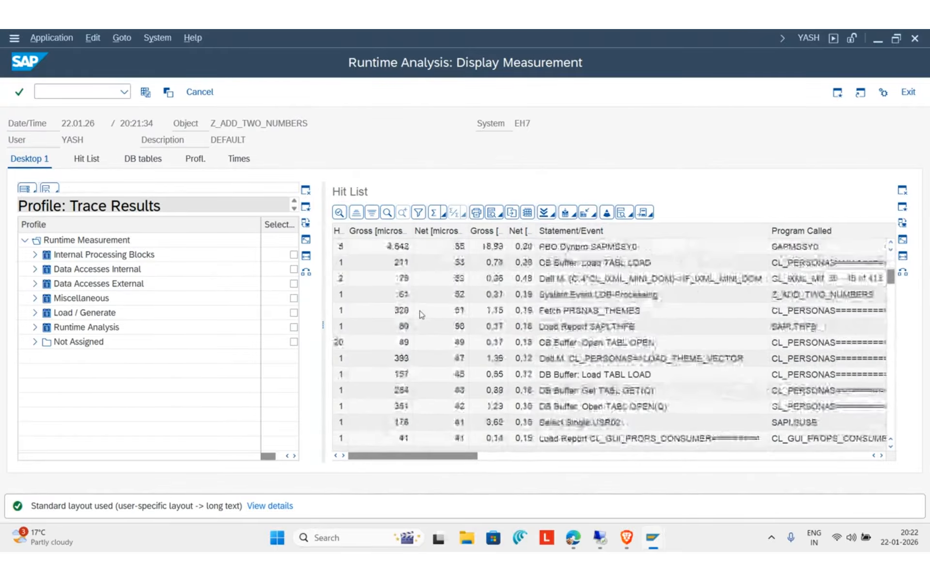
scroll(422, 315, "down", 15)
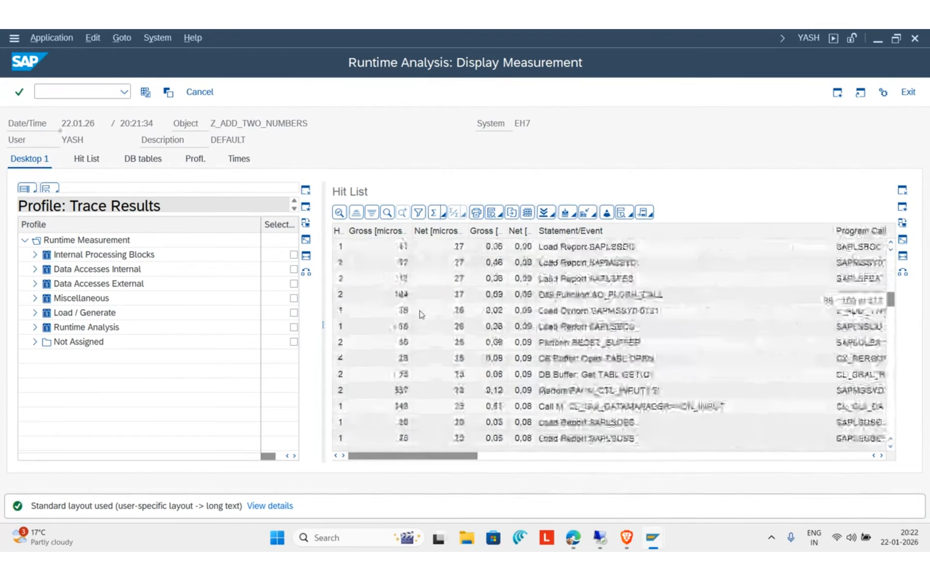
scroll(421, 315, "down", 15)
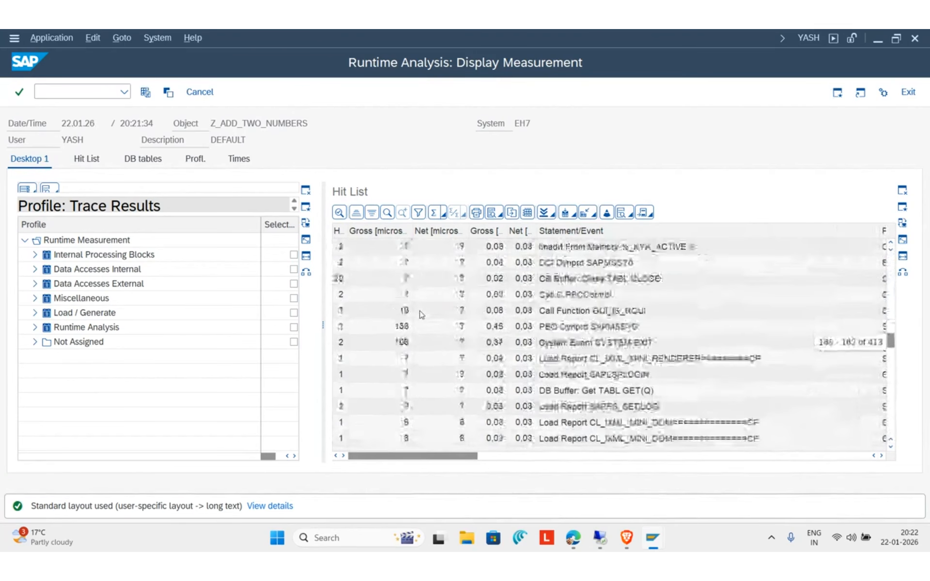
scroll(422, 315, "down", 15)
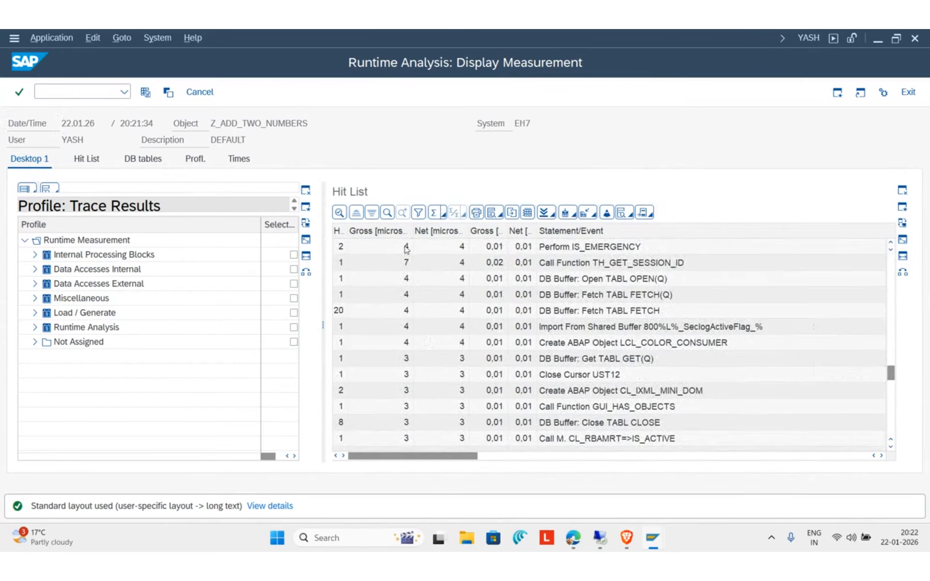
left_click_drag(411, 231, 515, 231)
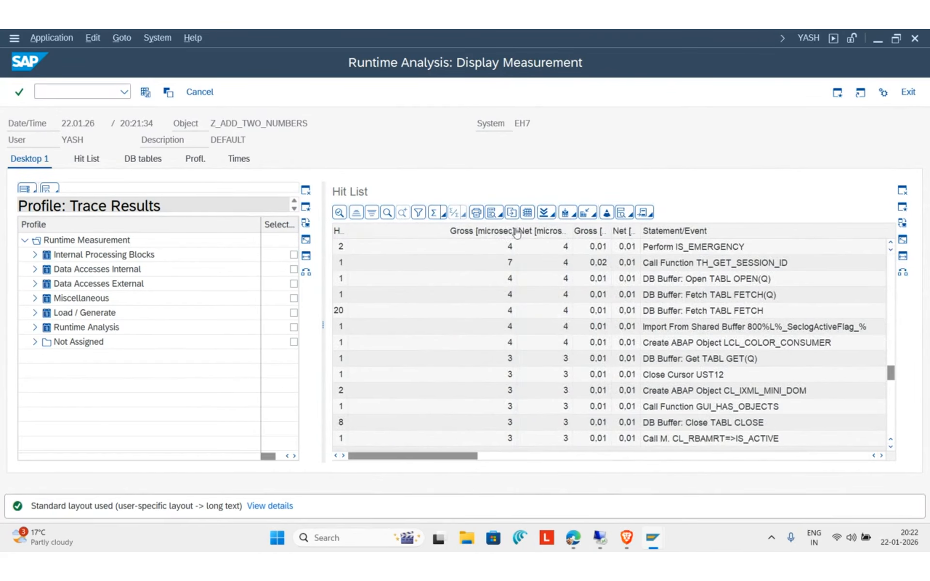
left_click_drag(507, 230, 384, 228)
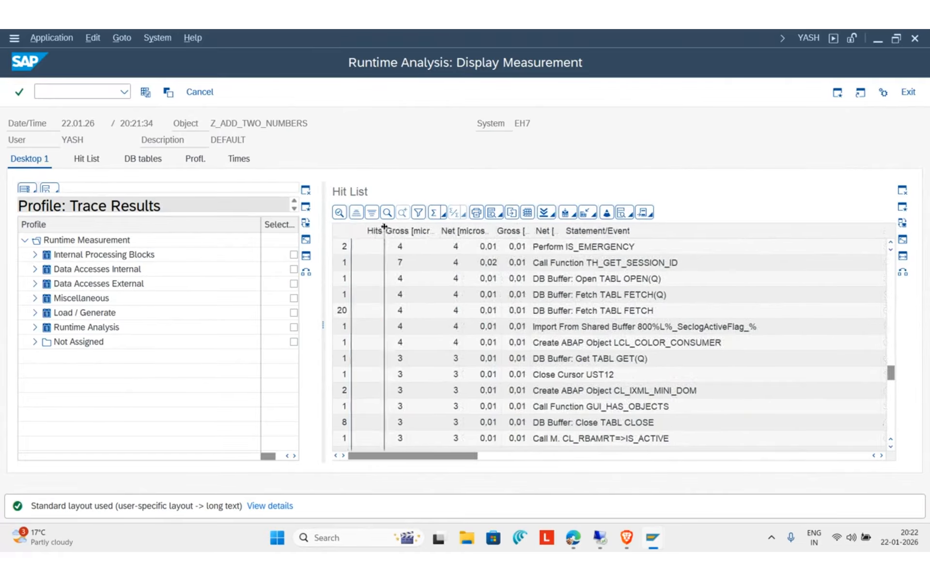
scroll(387, 293, "up", 20)
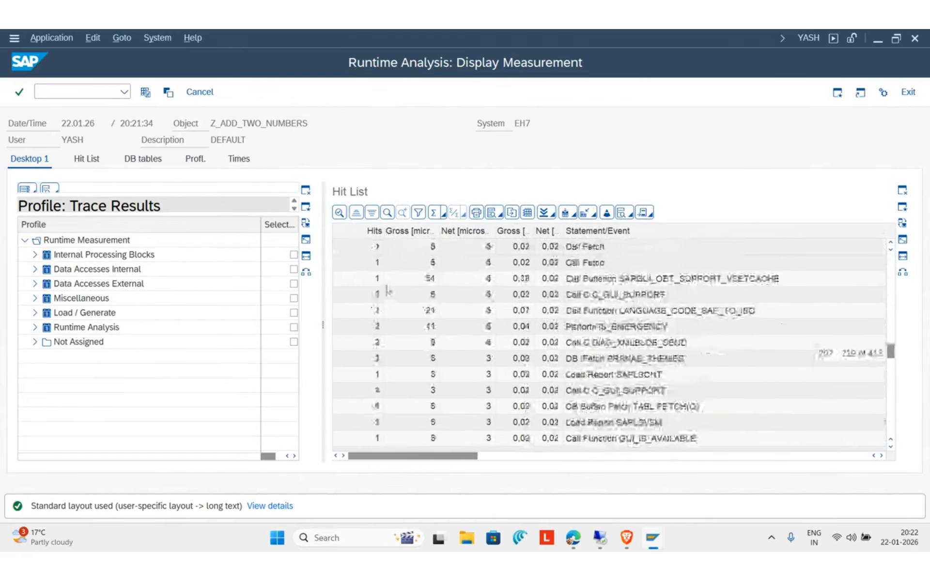
scroll(390, 286, "up", 20)
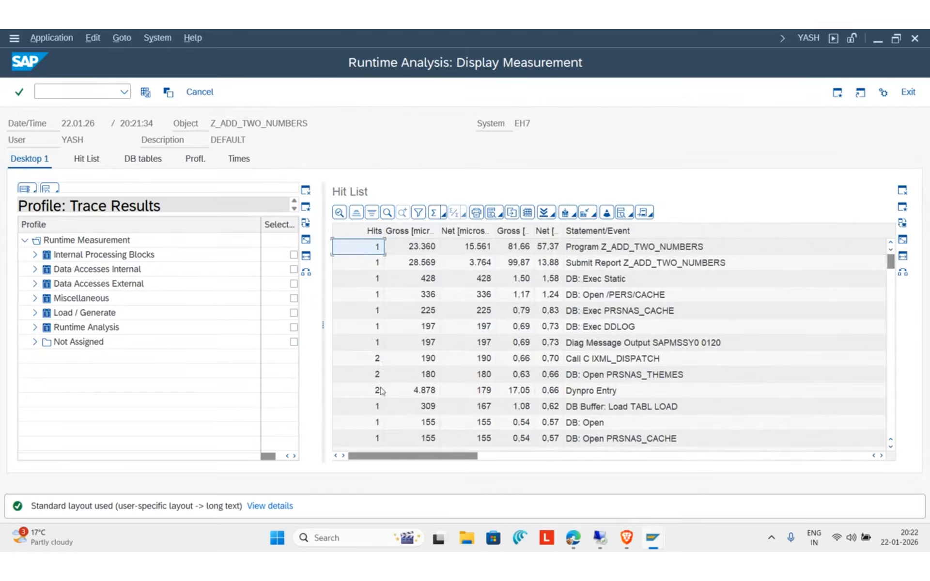
left_click(86, 160)
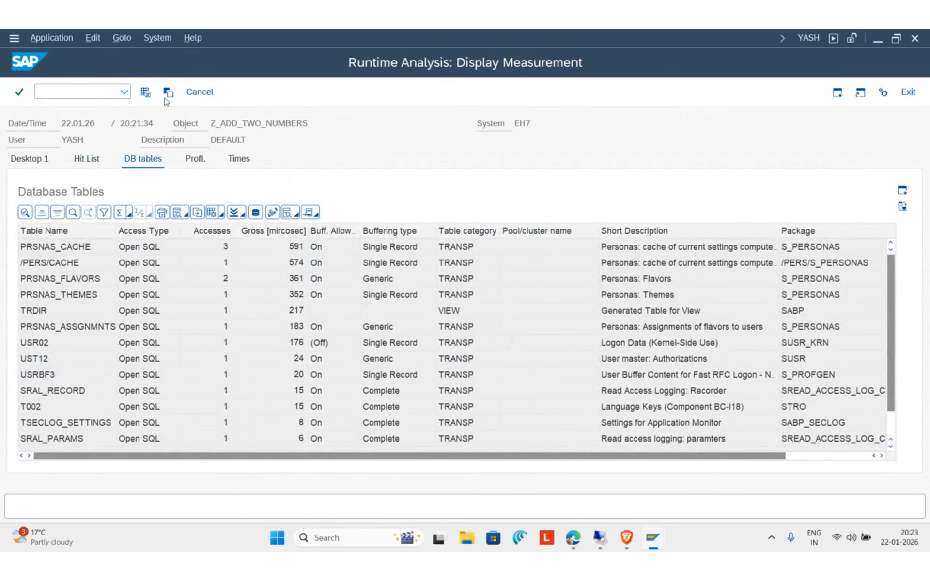
Close the measurement display, end Runtime Analysis and open transaction SE38
left_click(200, 93)
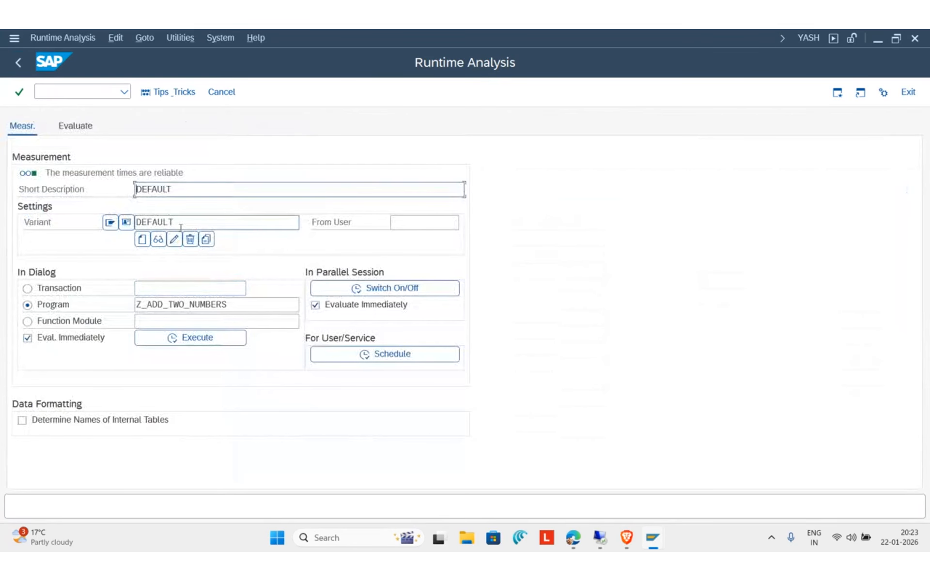
left_click(25, 70)
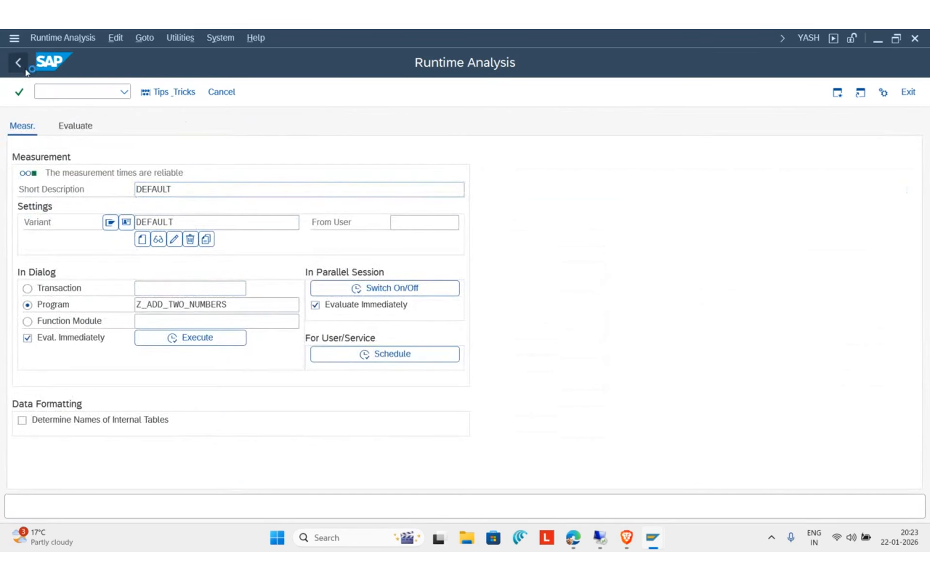
left_click(317, 319)
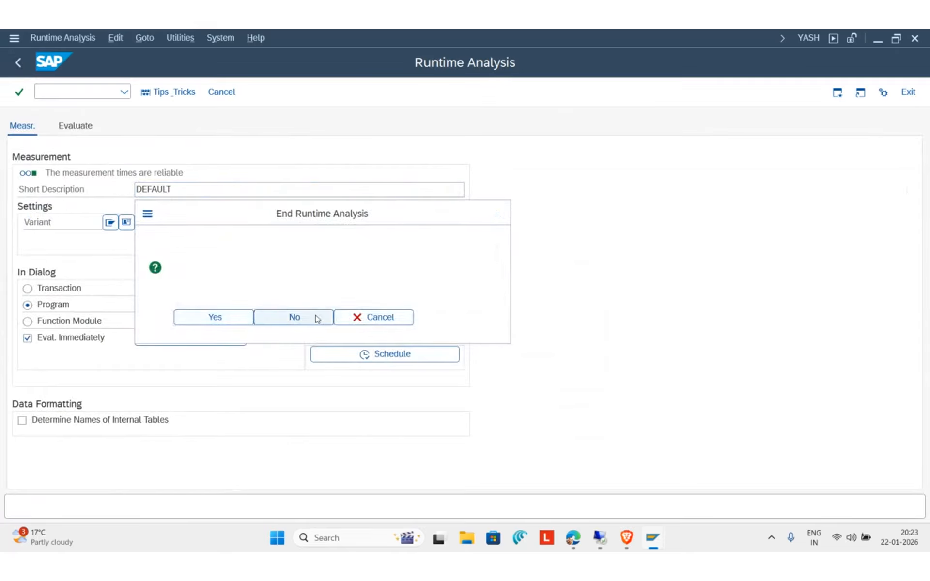
left_click(19, 62)
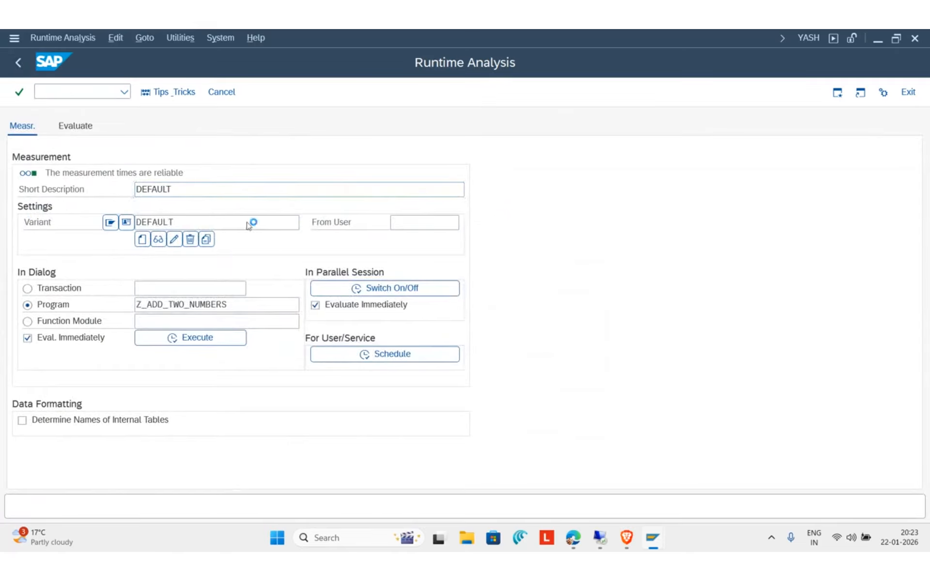
left_click(229, 320)
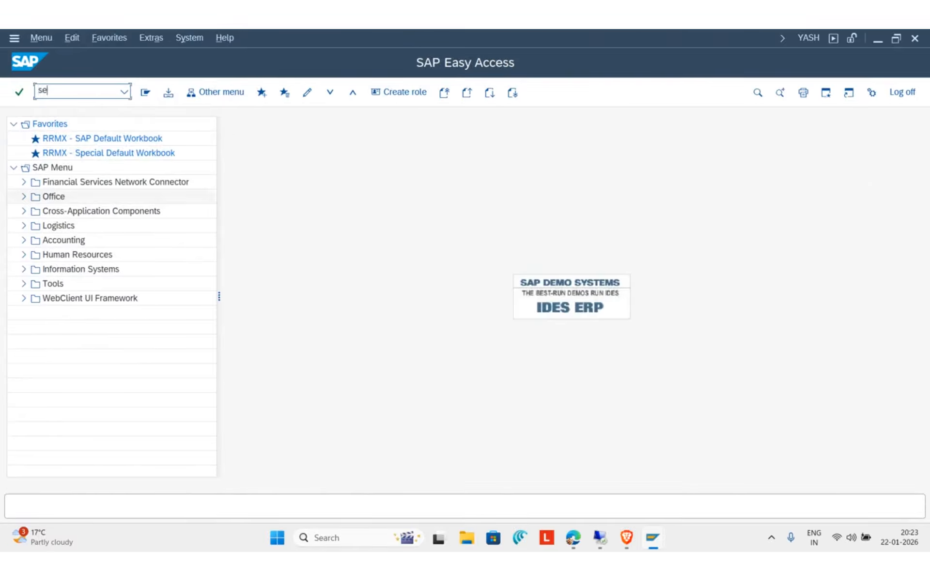
type("se38")
key("Return")
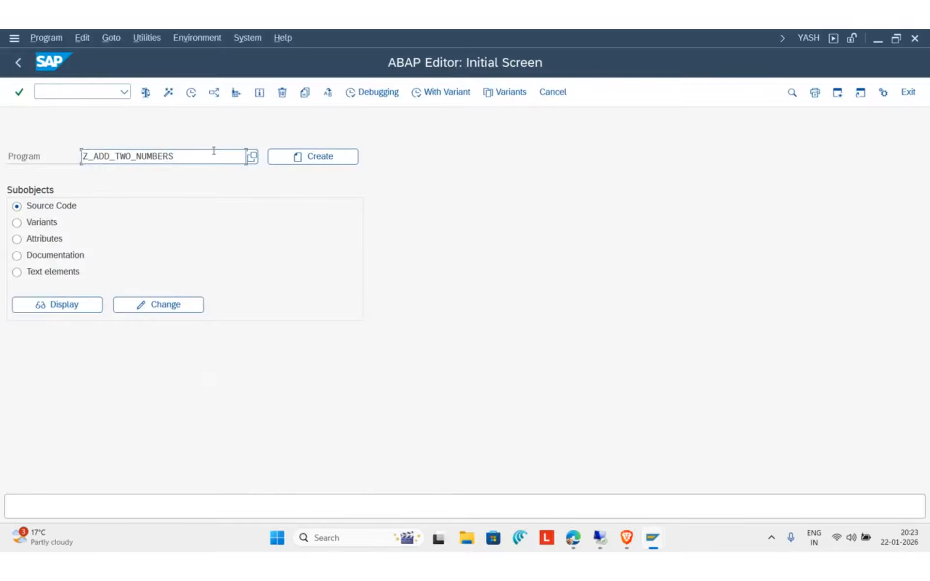
Replace the program name with ZAMAIN_REPORT. from the input history and try to display its source code
left_click(213, 150)
key("BackSpace")
key("BackSpace")
key("BackSpace")
key("BackSpace")
key("BackSpace")
key("BackSpace")
key("BackSpace")
key("BackSpace")
key("BackSpace")
key("BackSpace")
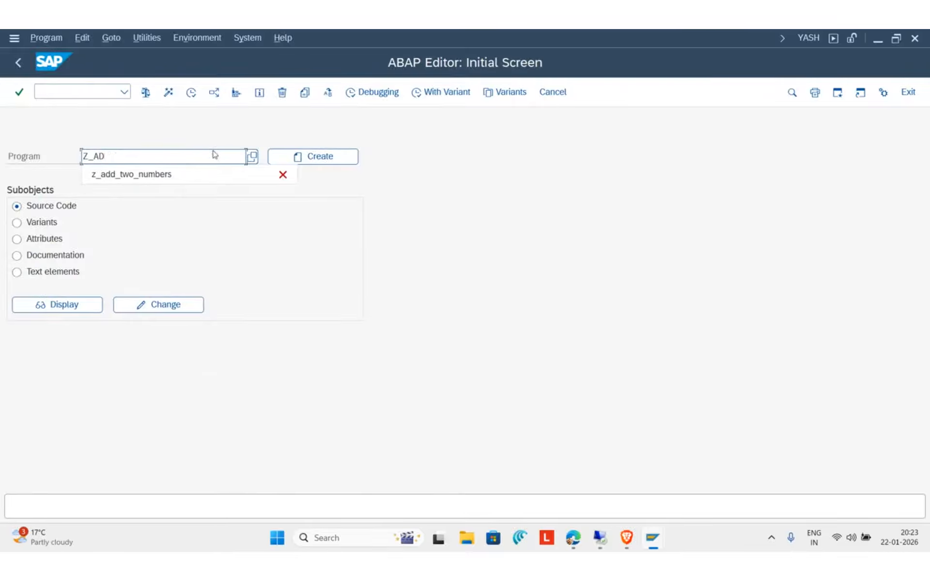
key("BackSpace")
key("BackSpace")
key("BackSpace")
key("BackSpace")
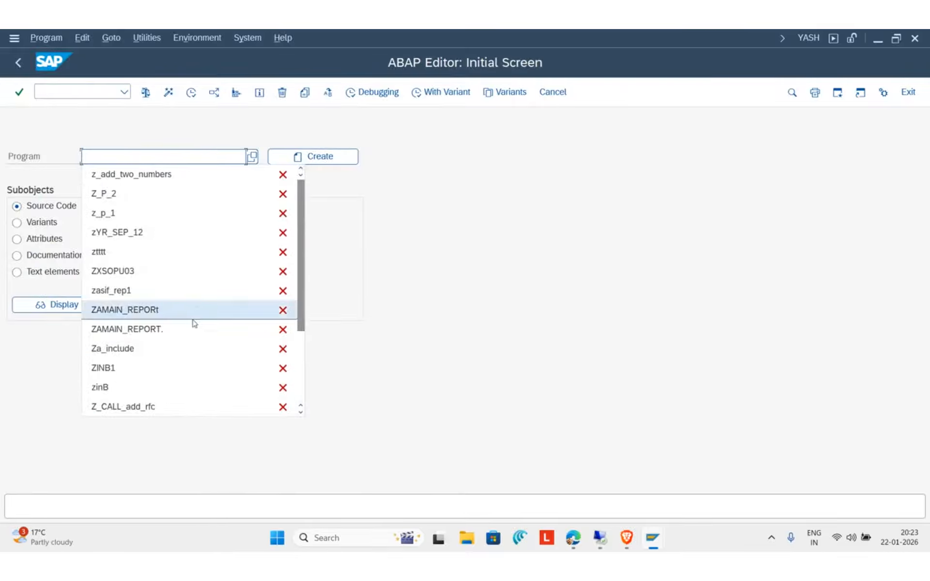
left_click(163, 331)
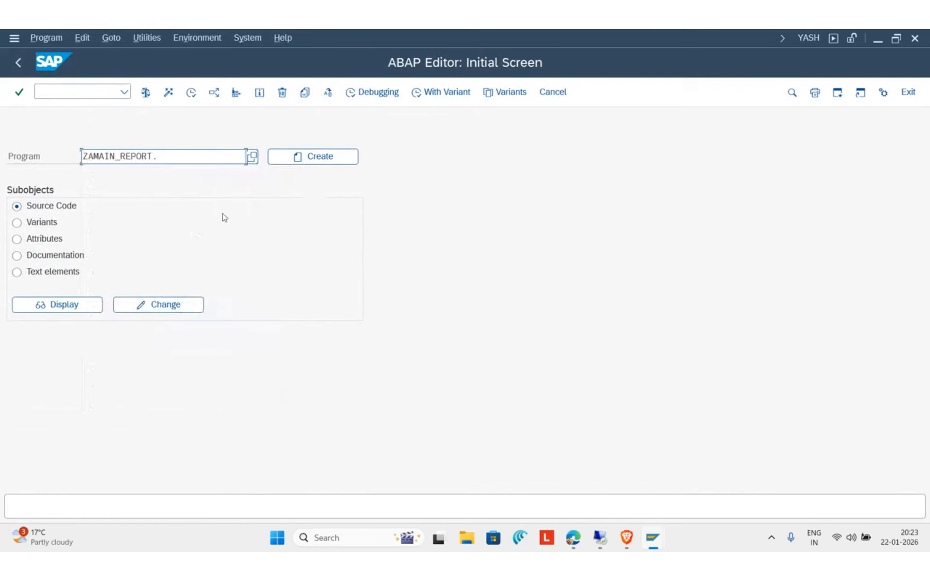
left_click(57, 305)
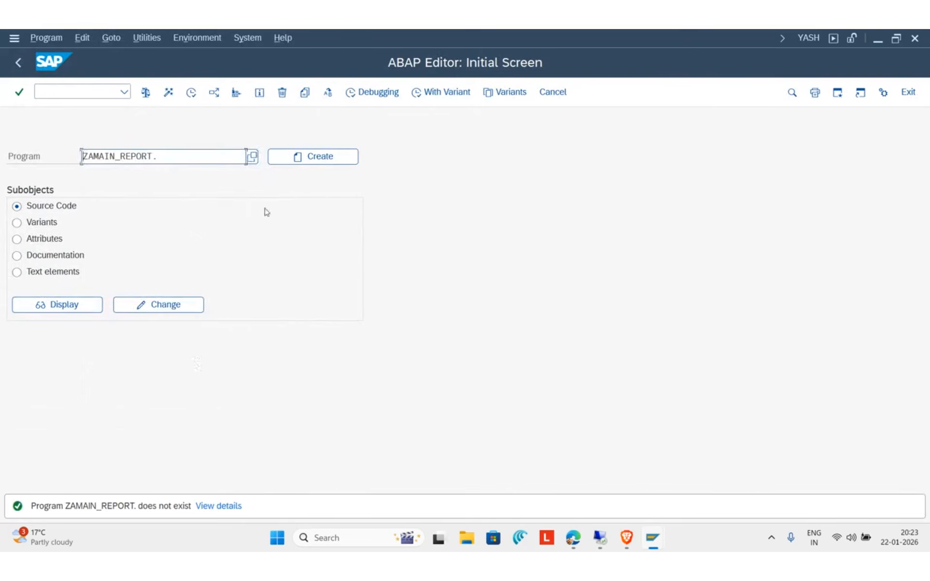
Choose program ZSAPN_GET_MATERIAL from the personal value list and display its source code
key("F4")
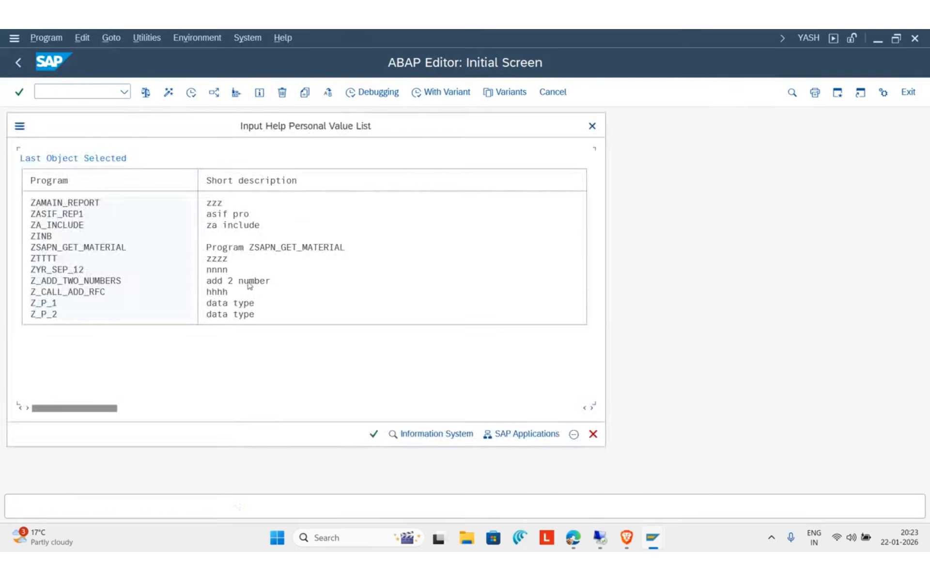
left_click(81, 249)
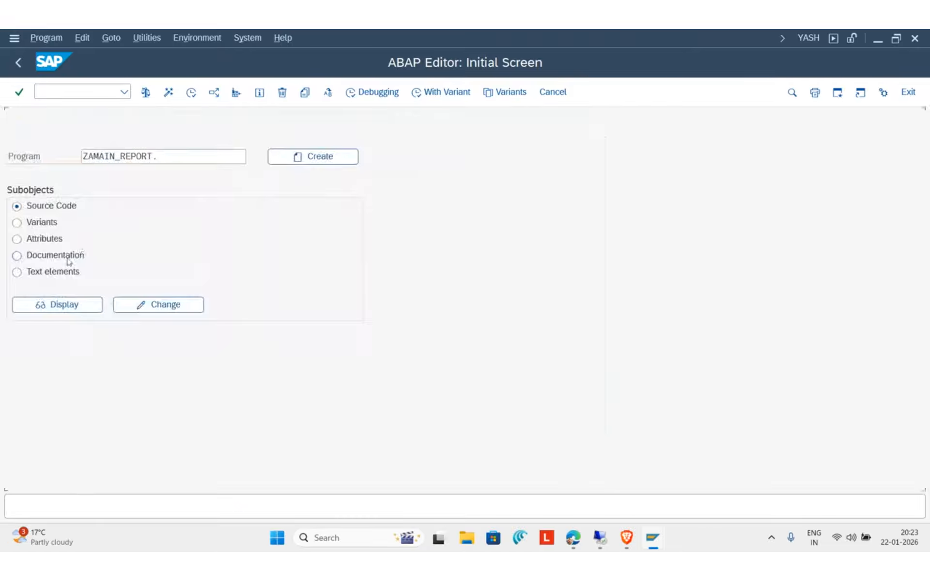
left_click(65, 306)
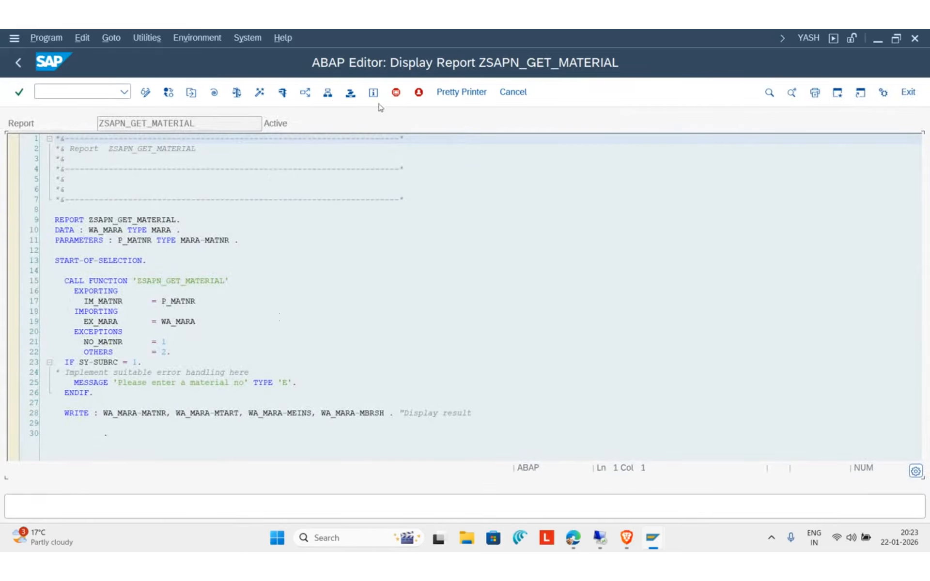
Try to execute the report with P_MATNR left empty, and exit back to SAP Easy Access
left_click(283, 93)
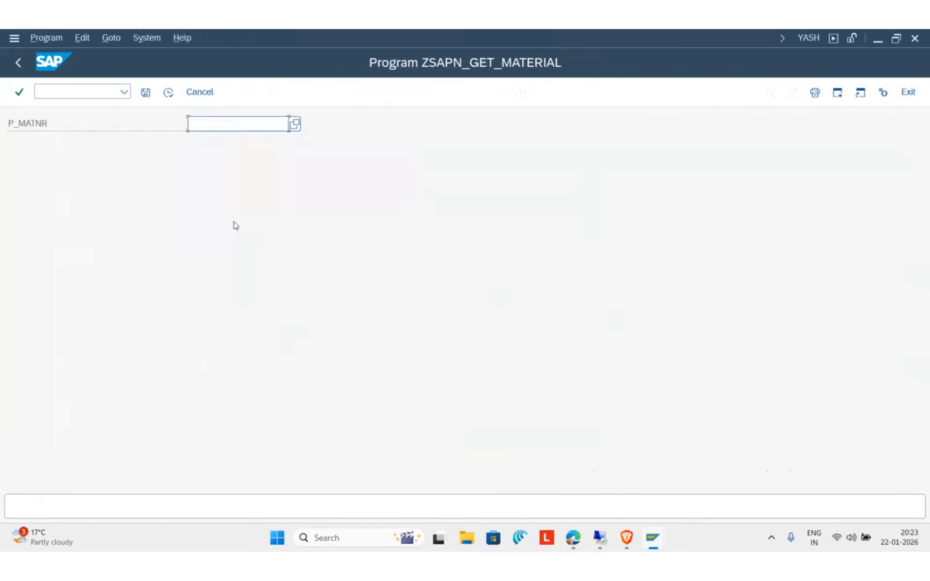
left_click(169, 92)
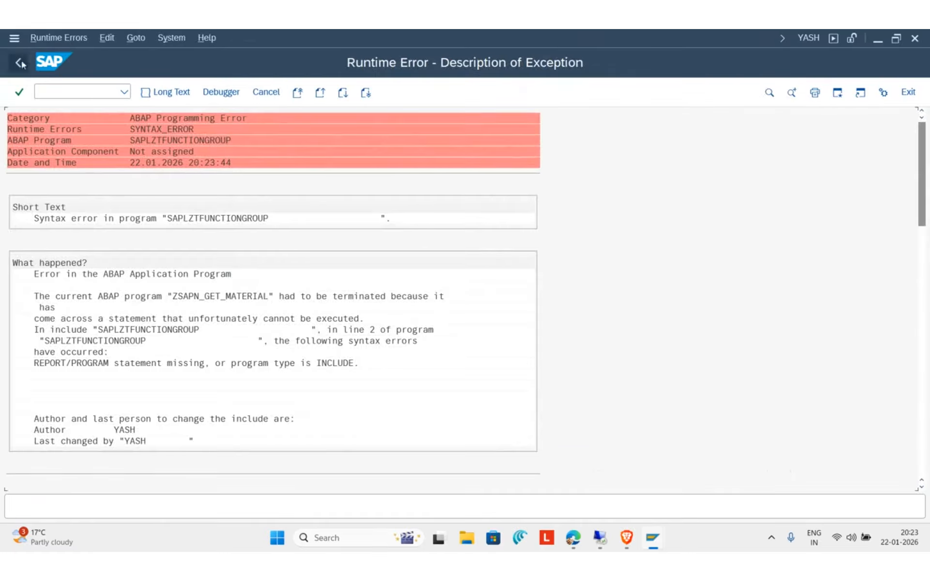
key("F3")
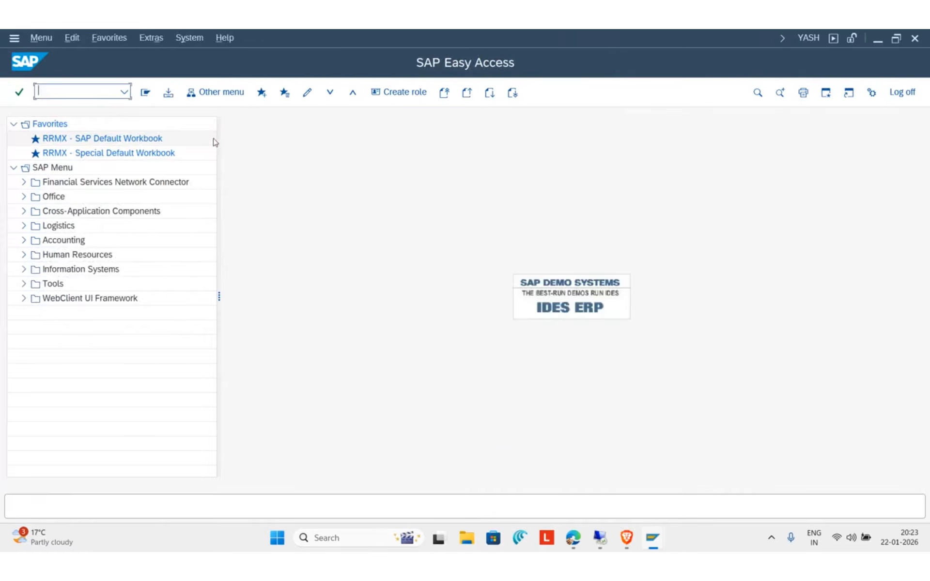
Reopen the ABAP Editor from the recently used transactions
left_click(124, 92)
left_click(104, 109)
key("Return")
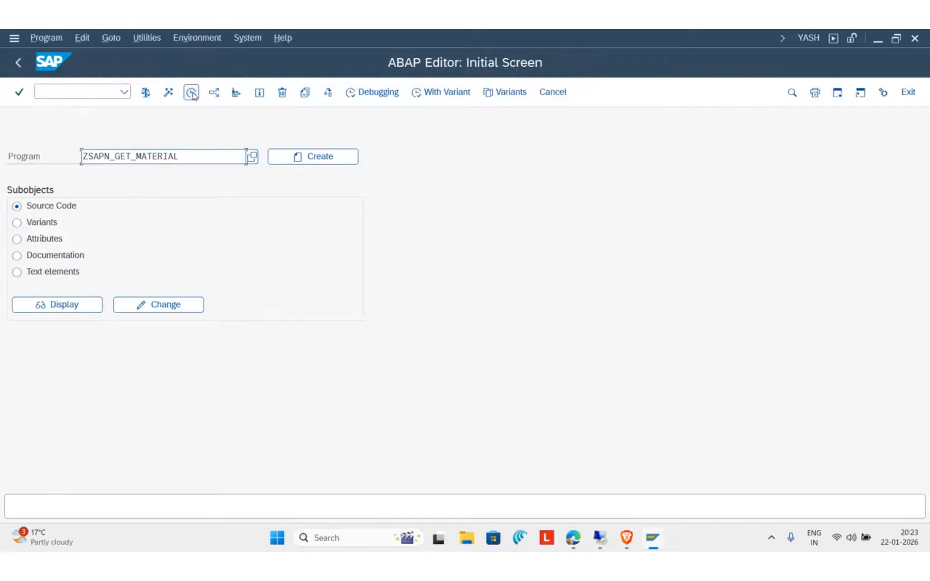
Run ZSAPN_GET_MATERIAL and fill P_MATNR with material BAR-001, found by searching materials by old material number
left_click(191, 92)
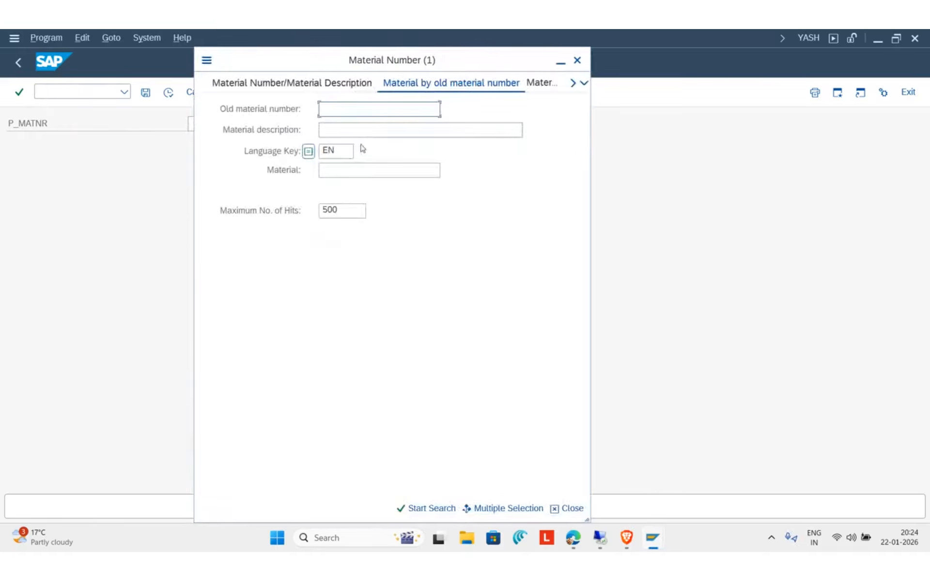
key("Return")
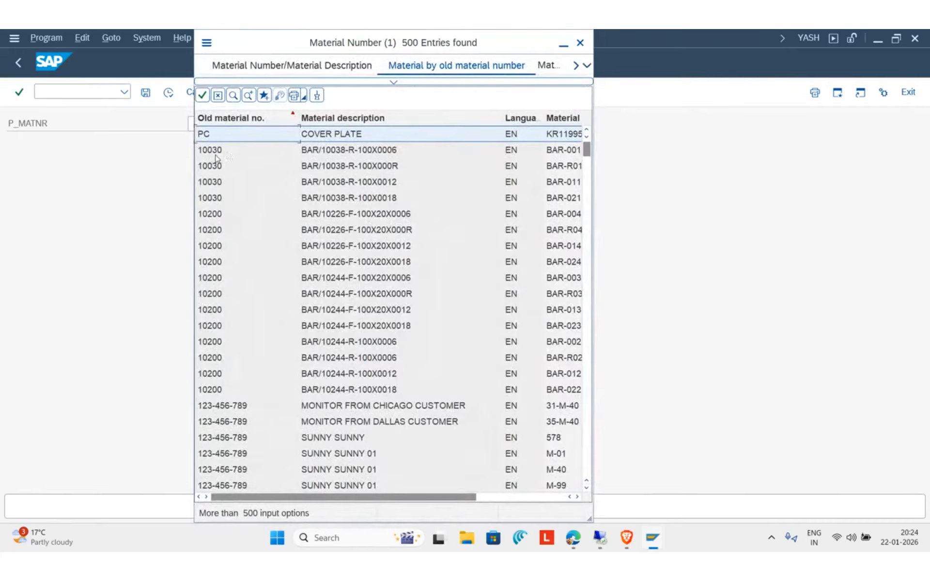
double_click(209, 151)
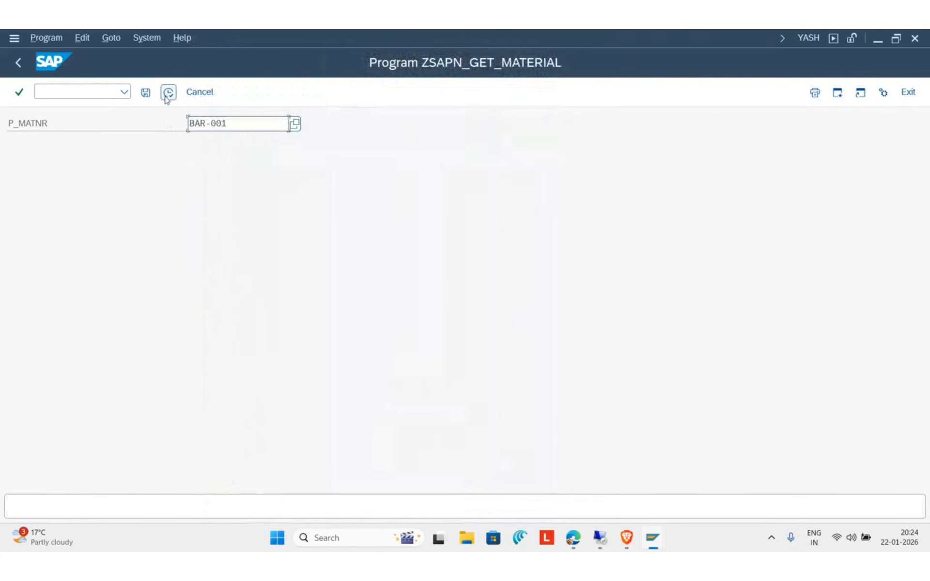
Execute the report for material BAR-001, leave the error description, and reopen the ABAP Editor with transaction se38
left_click(167, 93)
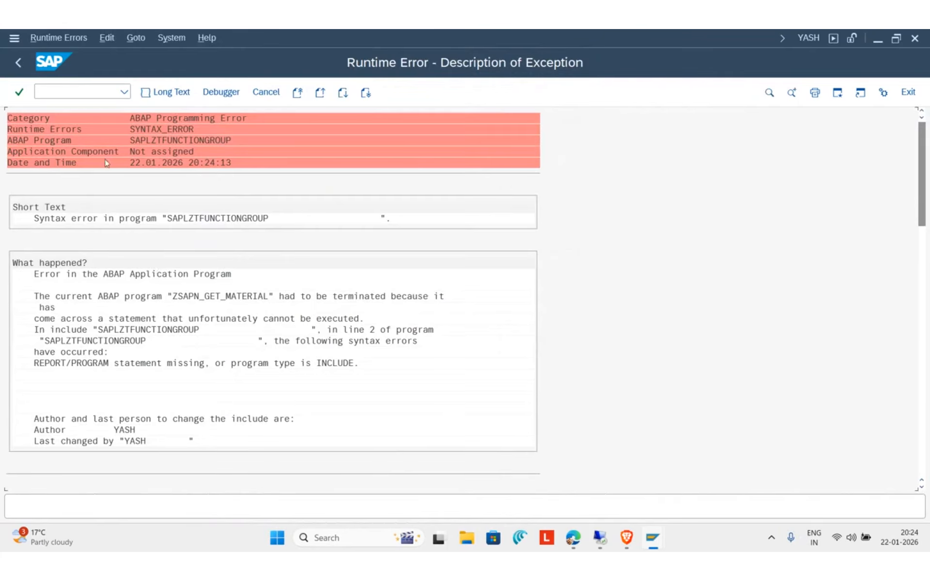
left_click(19, 62)
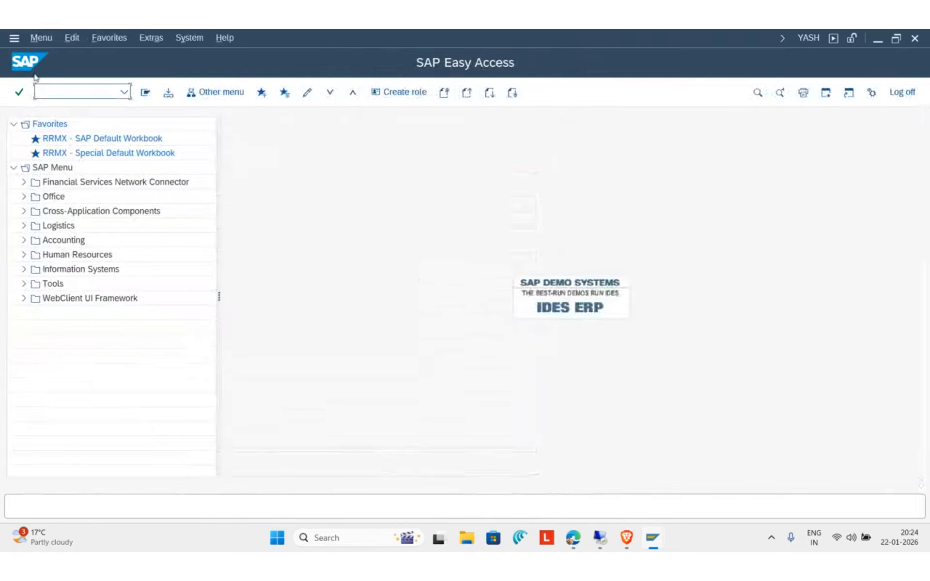
type("se38")
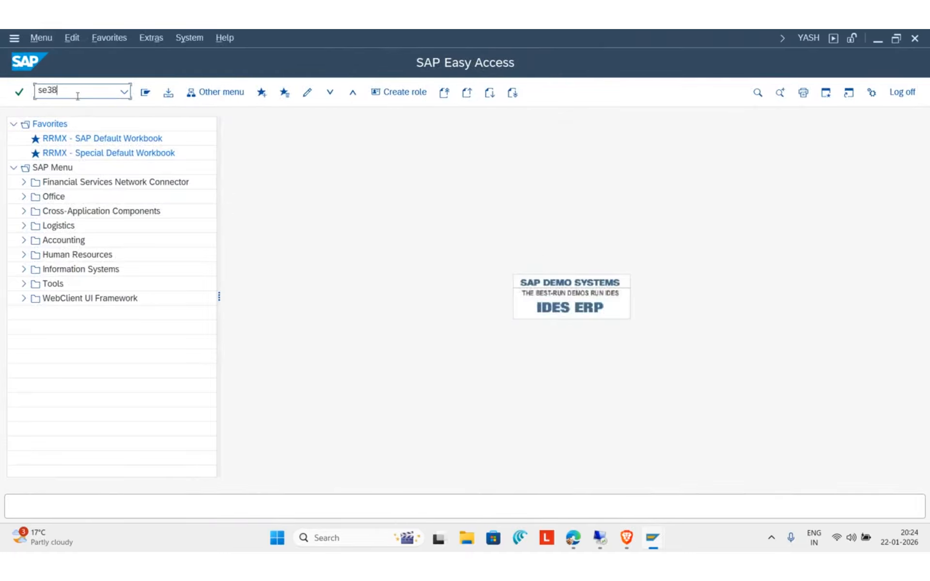
key("Return")
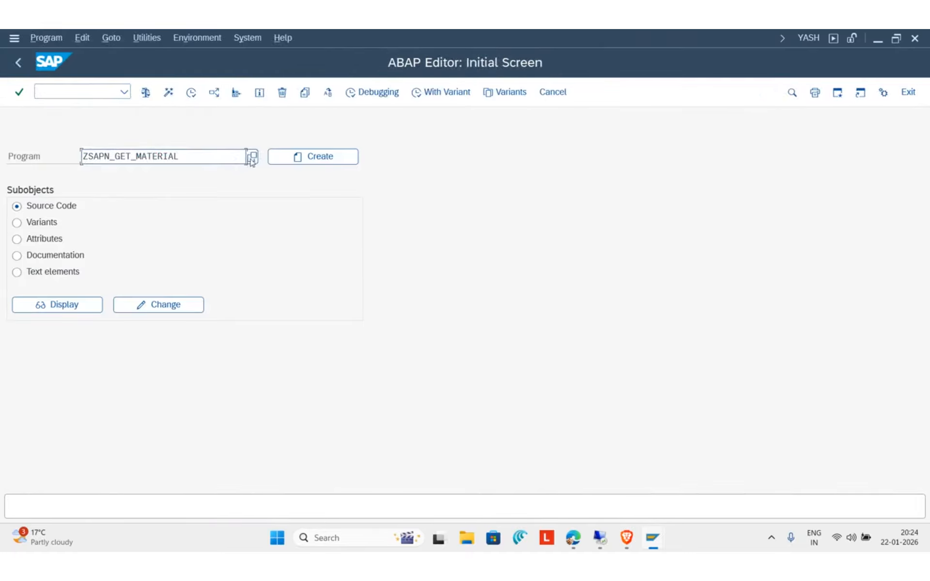
Clear the program name and search the Repository Information System for programs named z*
left_click(252, 157)
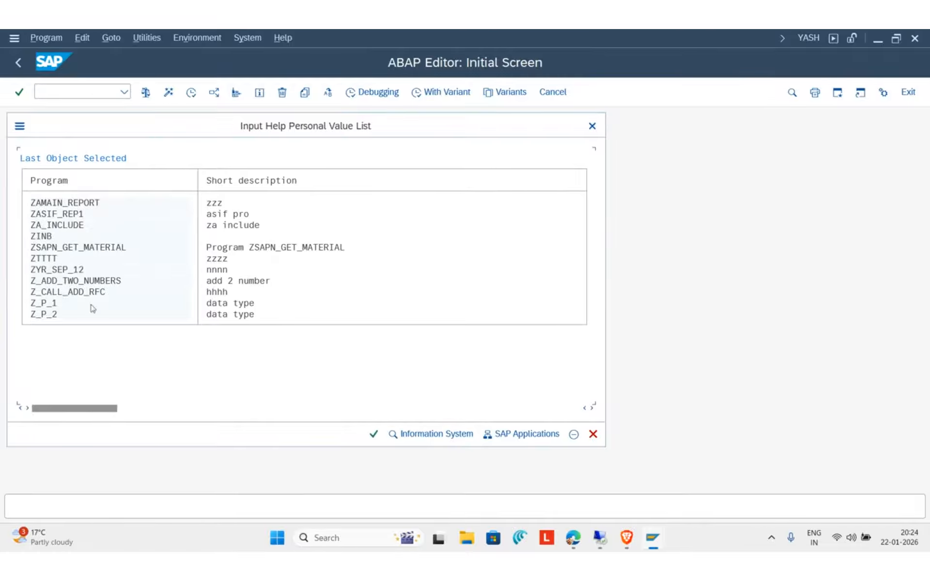
left_click(593, 434)
left_click_drag(181, 156, 32, 156)
key("BackSpace")
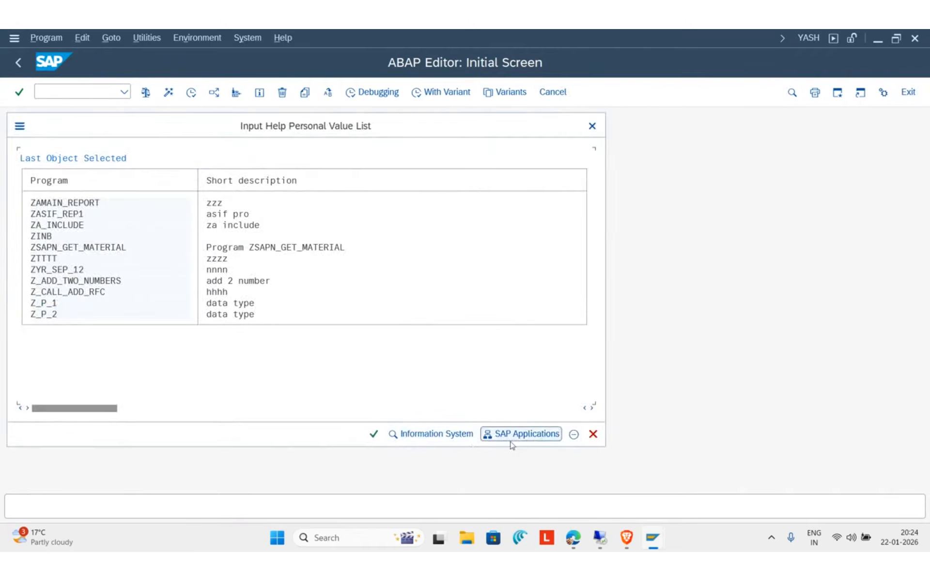
left_click(450, 435)
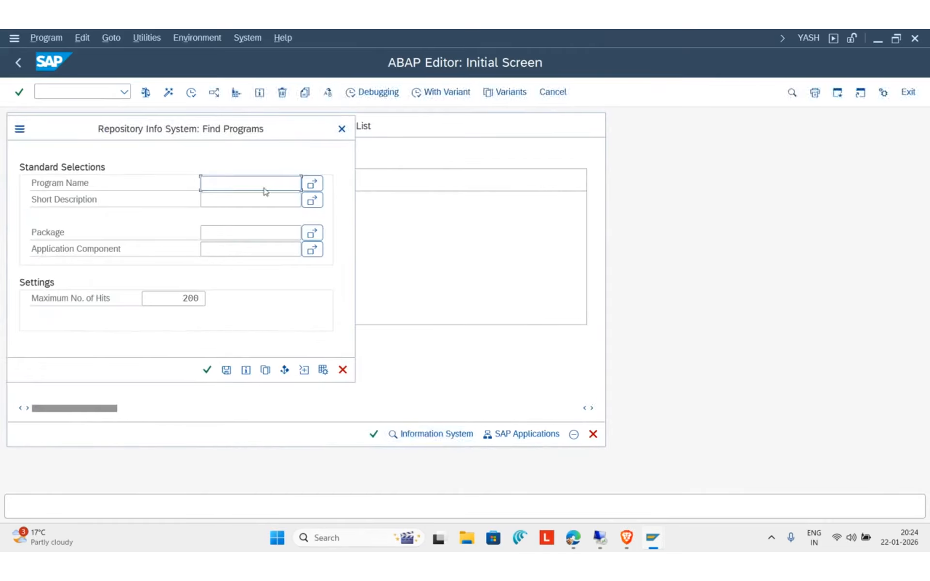
type("z*")
key("Return")
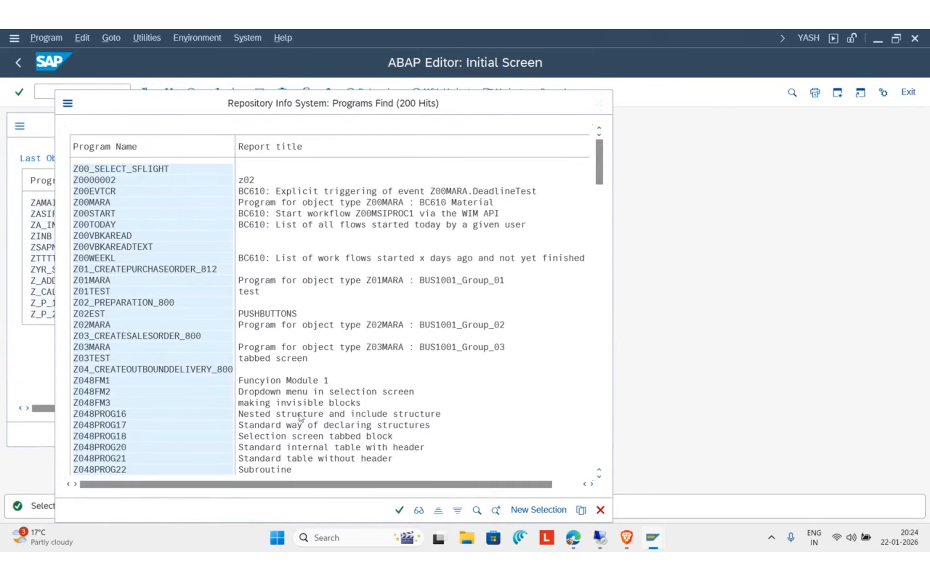
Choose program Z30MARA from the list of found programs
scroll(299, 416, "down", 3)
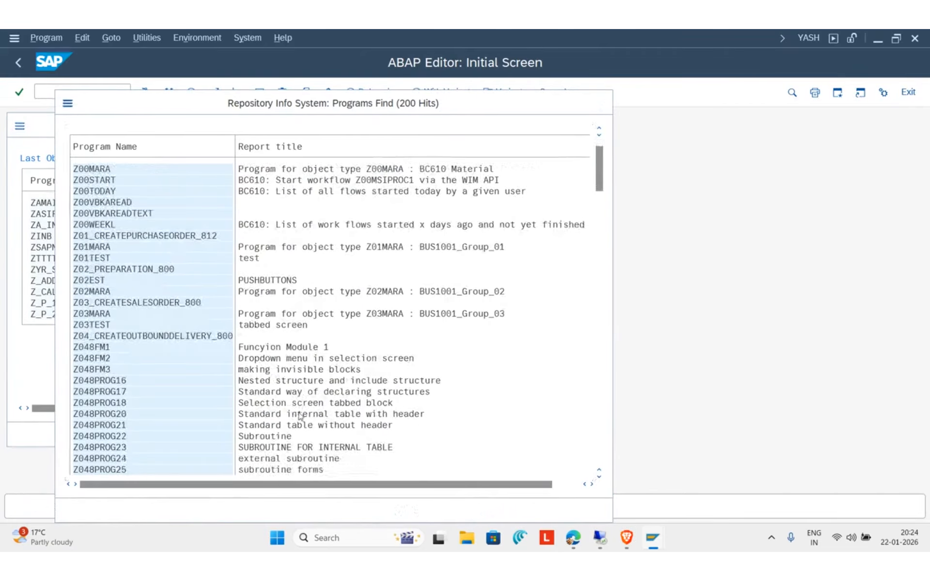
scroll(299, 416, "down", 3)
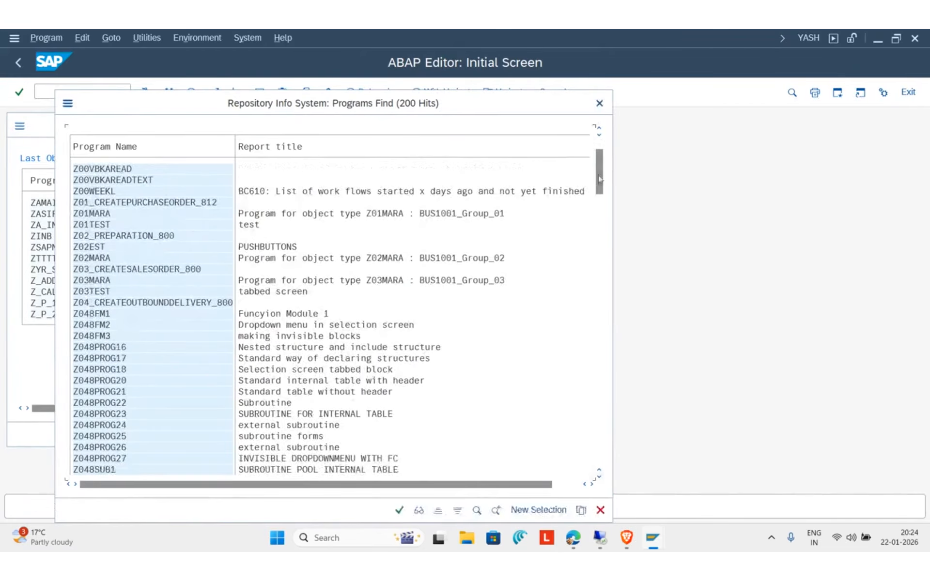
left_click_drag(599, 179, 601, 262)
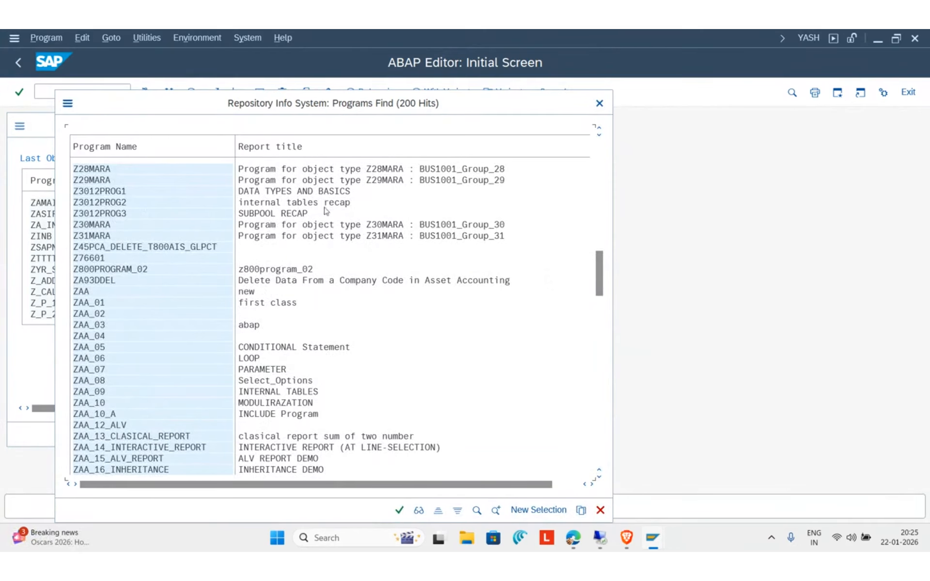
double_click(102, 225)
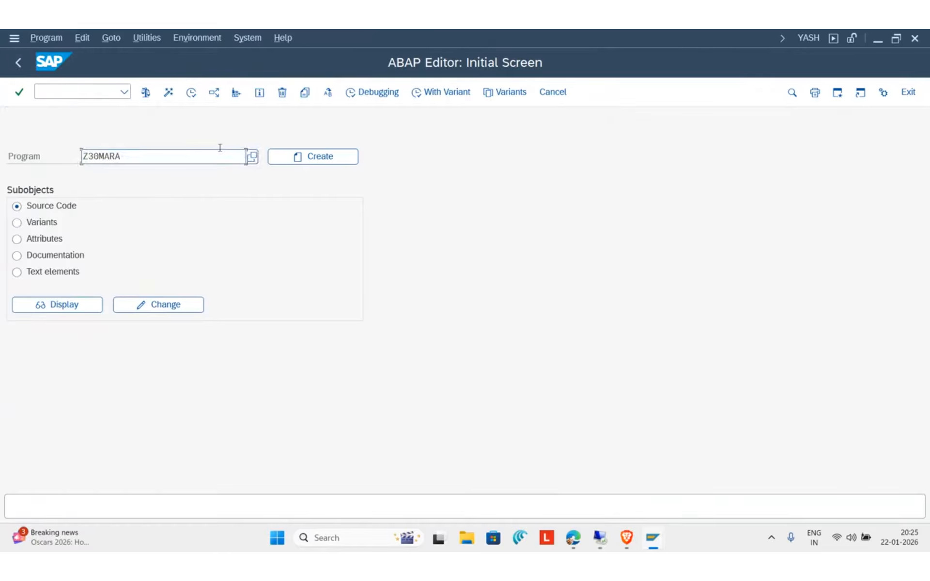
Try to execute Z30MARA, display its object type, and return to the ABAP Editor's initial screen
left_click(192, 94)
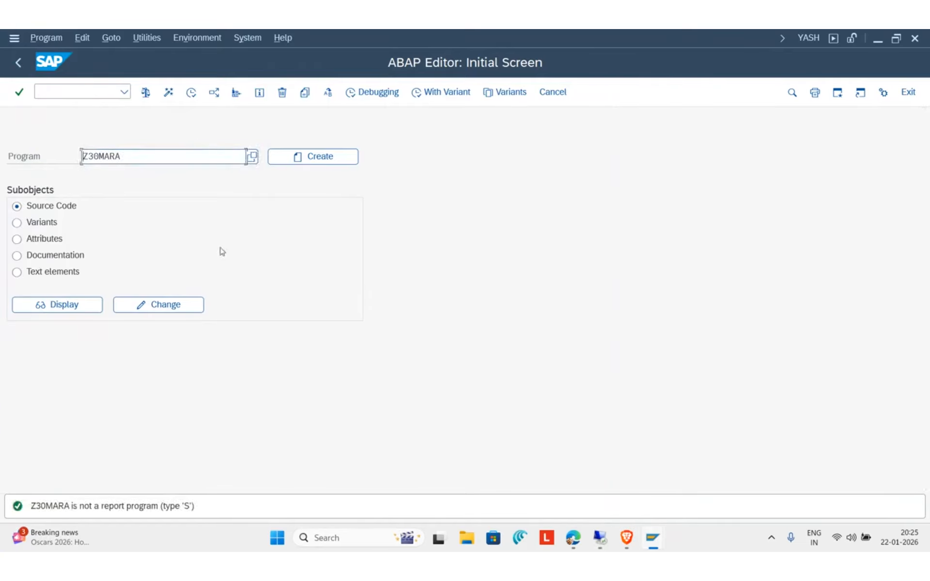
left_click(77, 304)
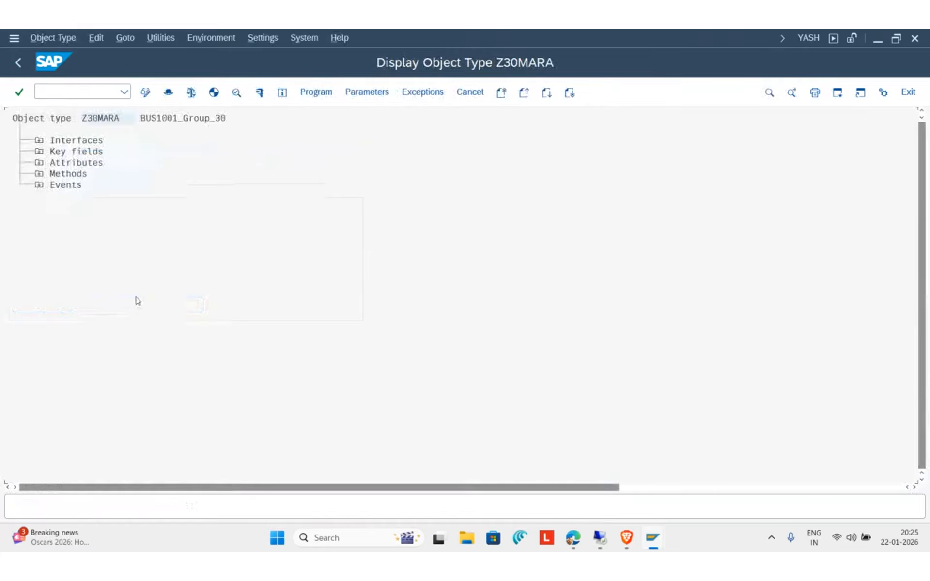
left_click(19, 66)
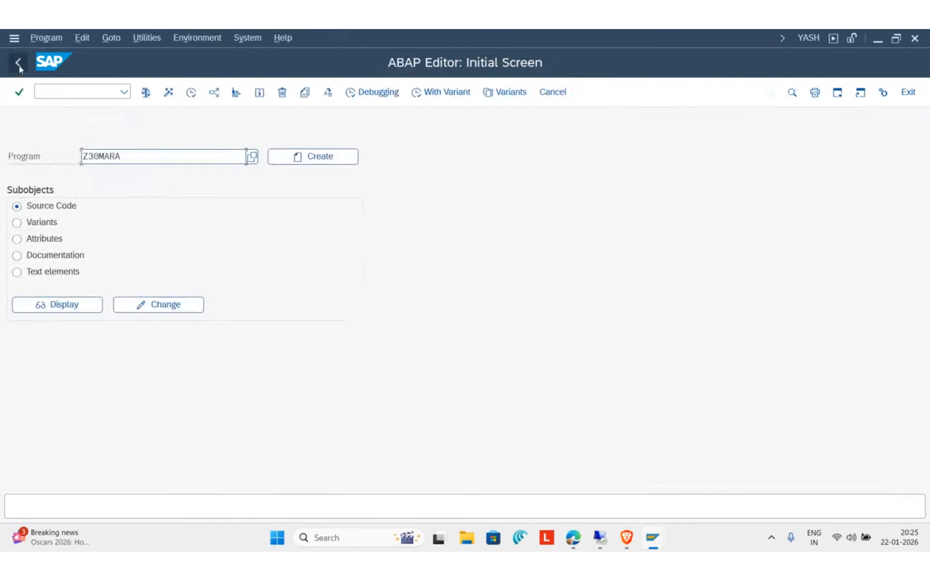
Replace the program name with Zmara and try to display its source code
left_click(152, 154)
key("BackSpace")
key("BackSpace")
key("BackSpace")
key("BackSpace")
key("BackSpace")
key("BackSpace")
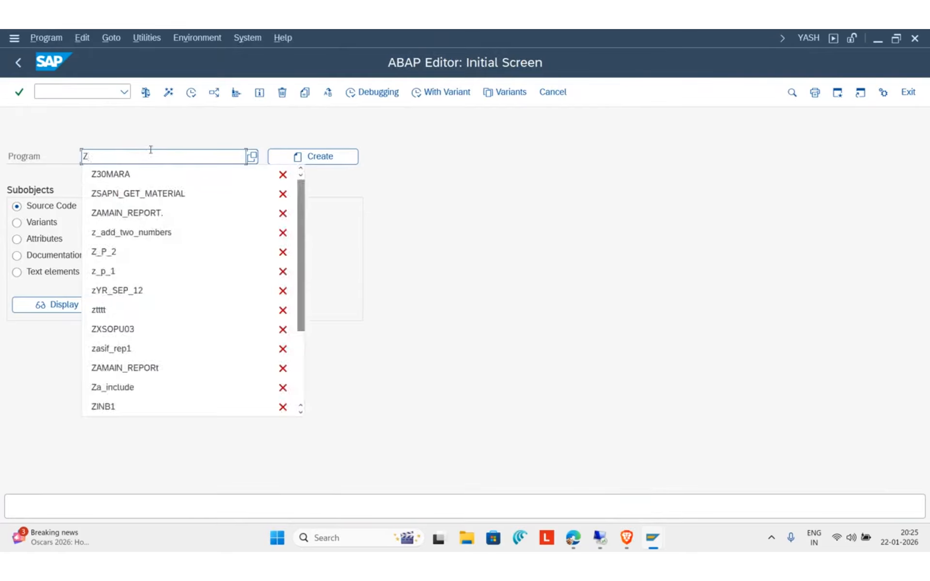
type("m")
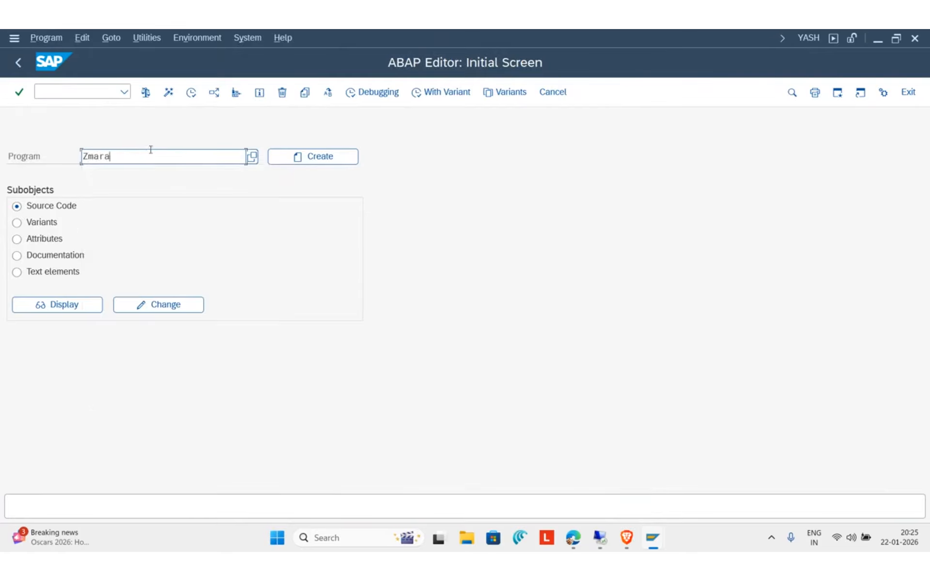
type("ara")
left_click(67, 310)
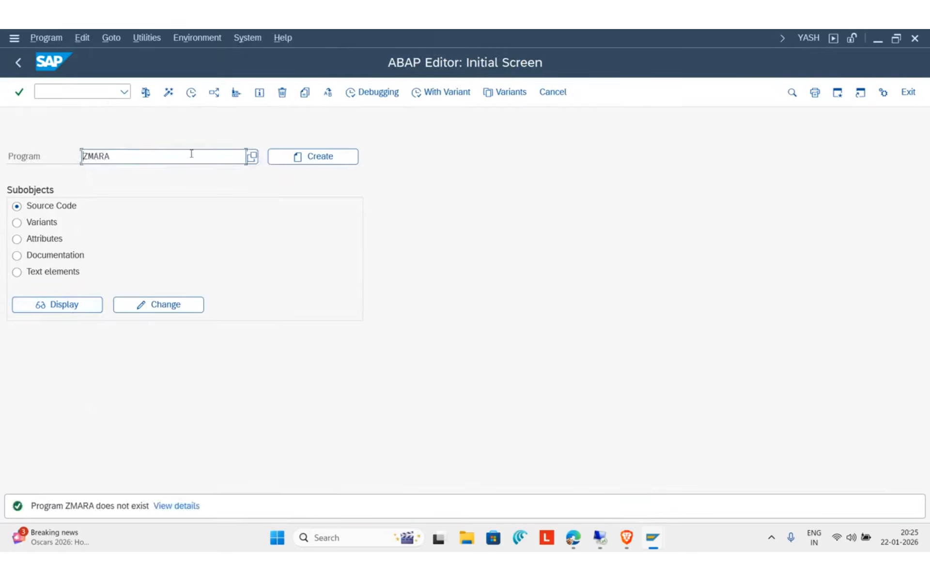
Open the personal value list of last selected programs for the program name
left_click(252, 157)
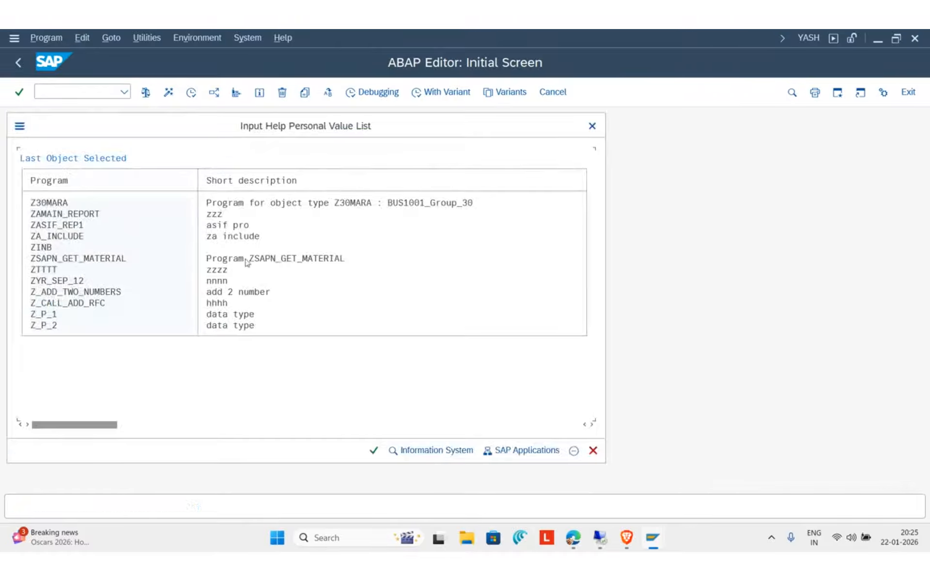